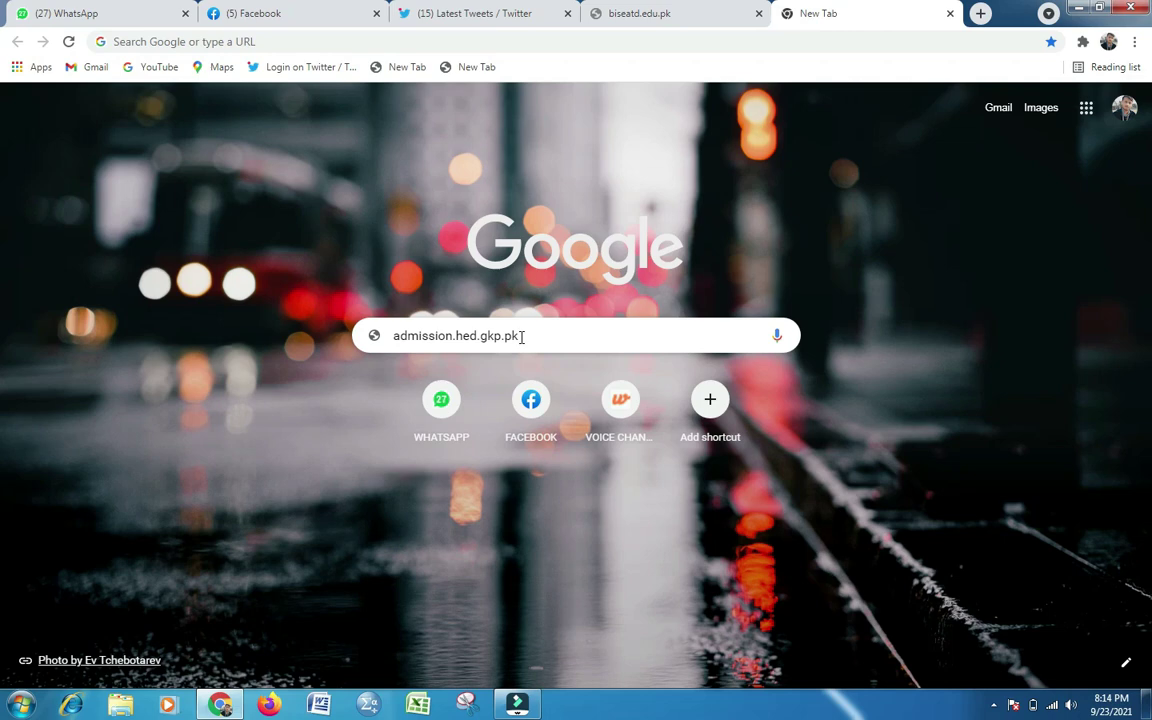
Step: Load admission.hed.gkp.pk and log out of the student account that is signed in
{"action": "key", "text": "Return"}
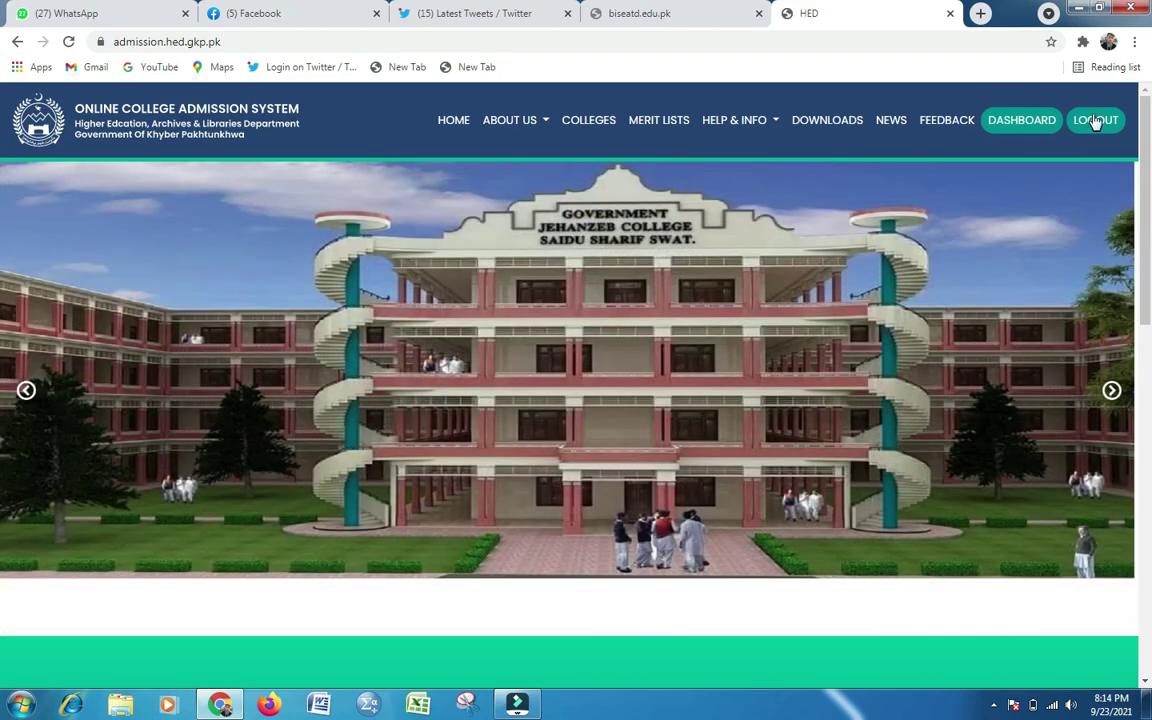
{"action": "left_click", "coordinate": [1094, 120]}
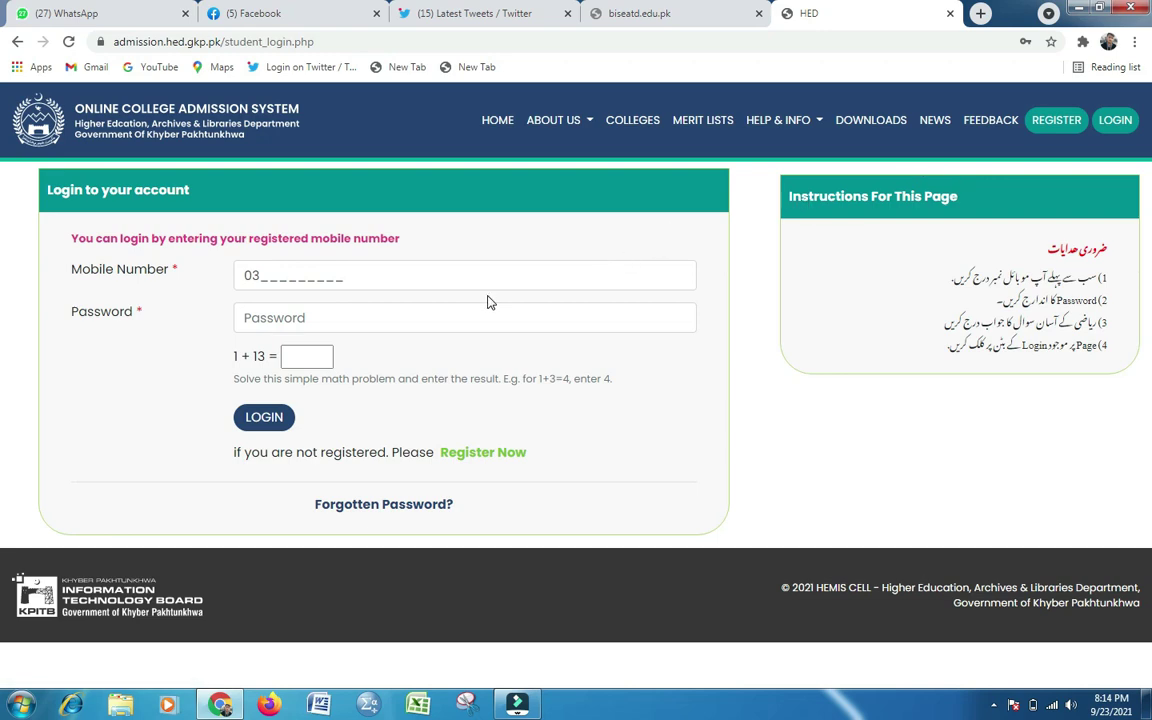
Step: Log in with the saved mobile number and account password, answering the math question with 14
{"action": "left_click", "coordinate": [330, 280]}
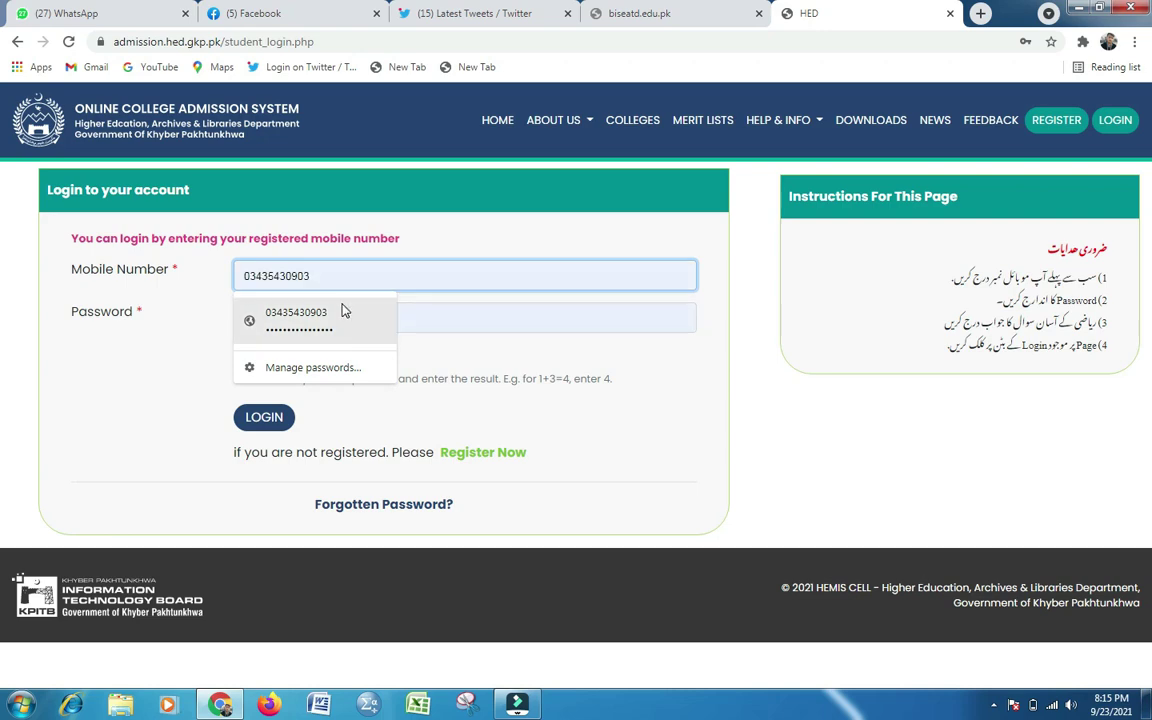
{"action": "left_click", "coordinate": [318, 325]}
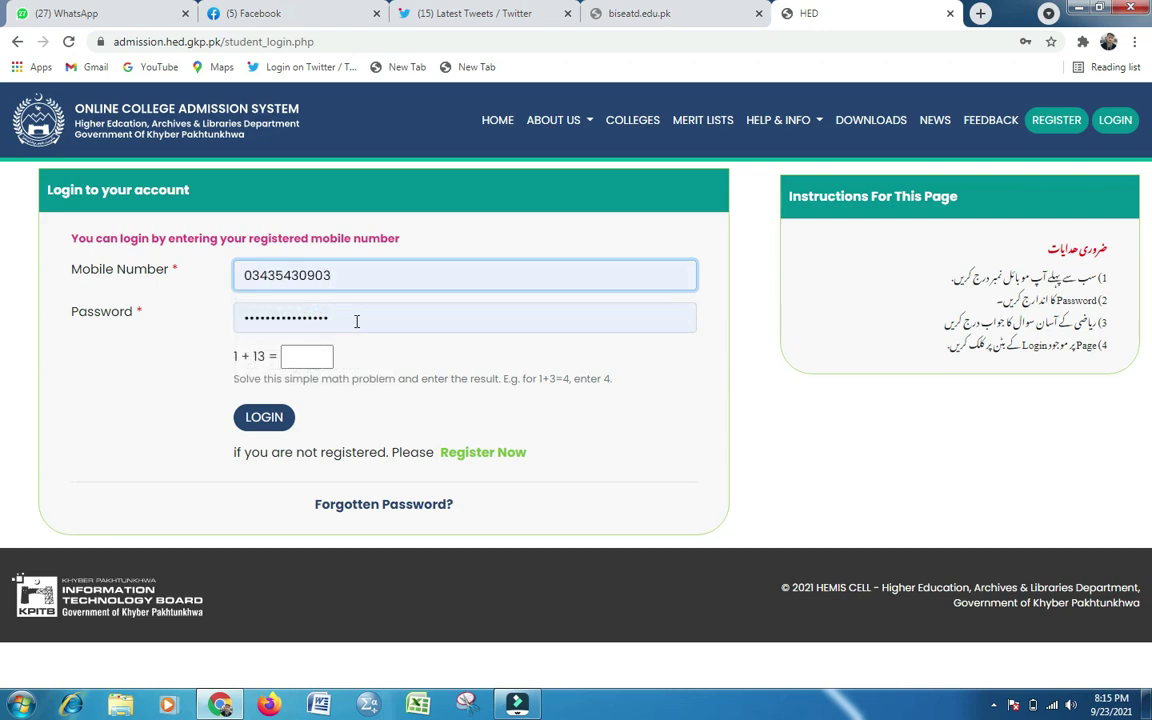
{"action": "left_click", "coordinate": [304, 357]}
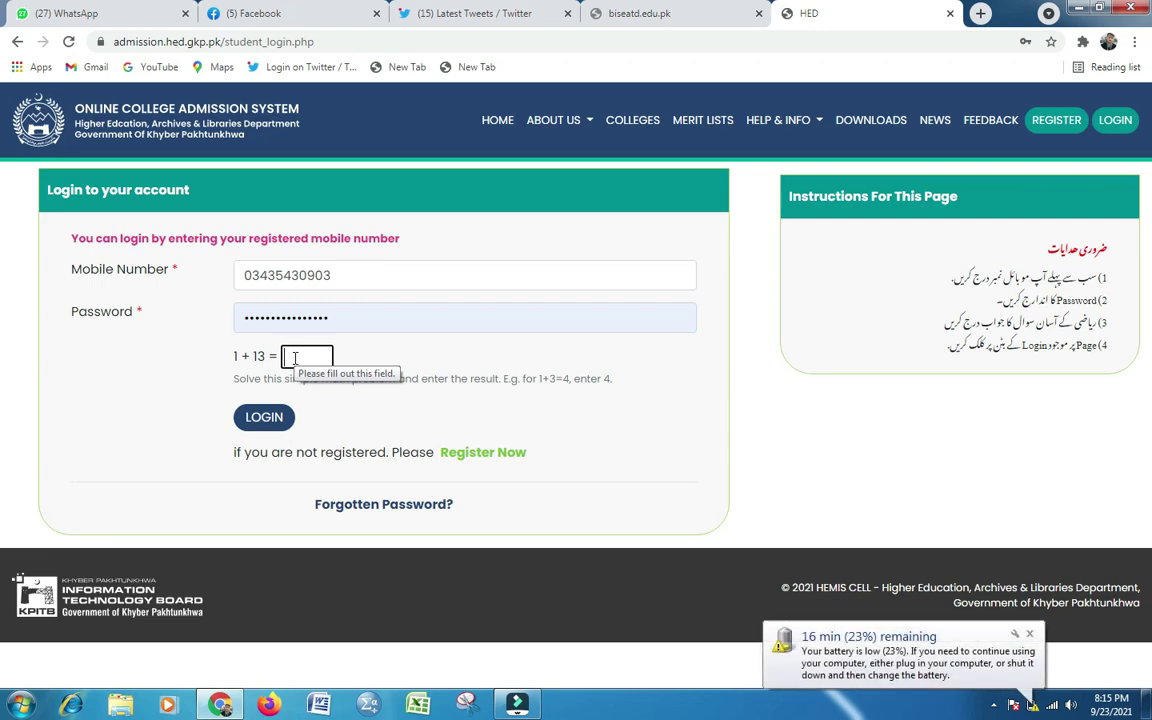
{"action": "type", "text": "14"}
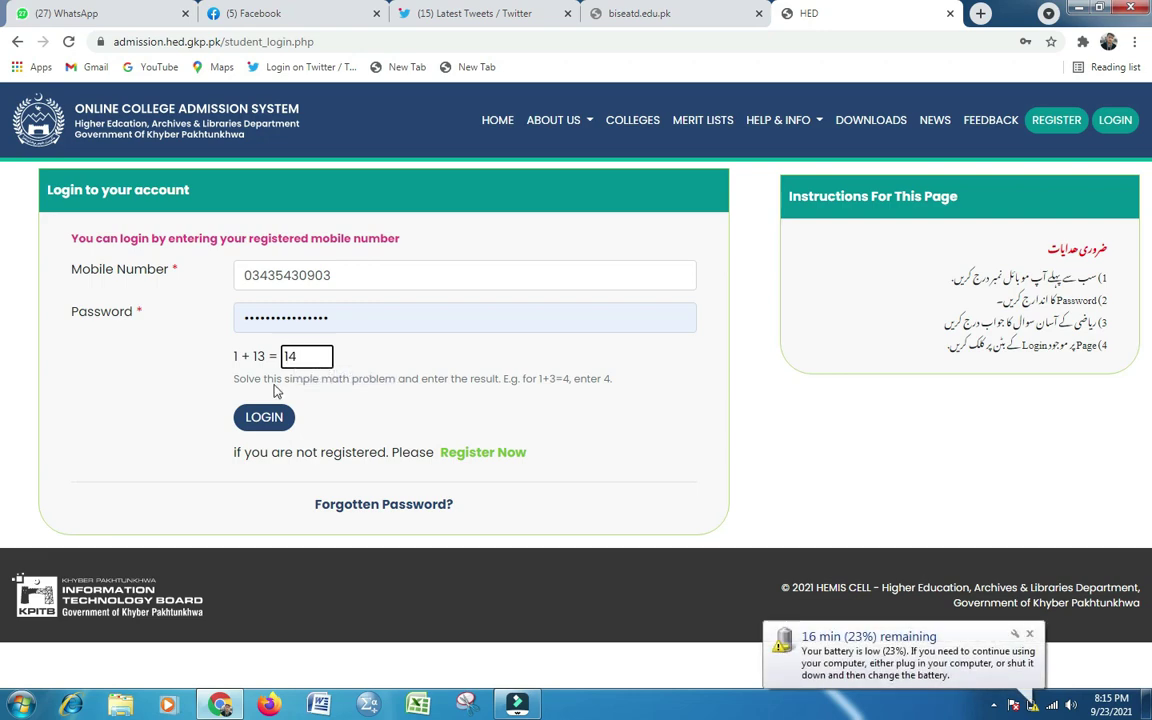
{"action": "left_click", "coordinate": [261, 419]}
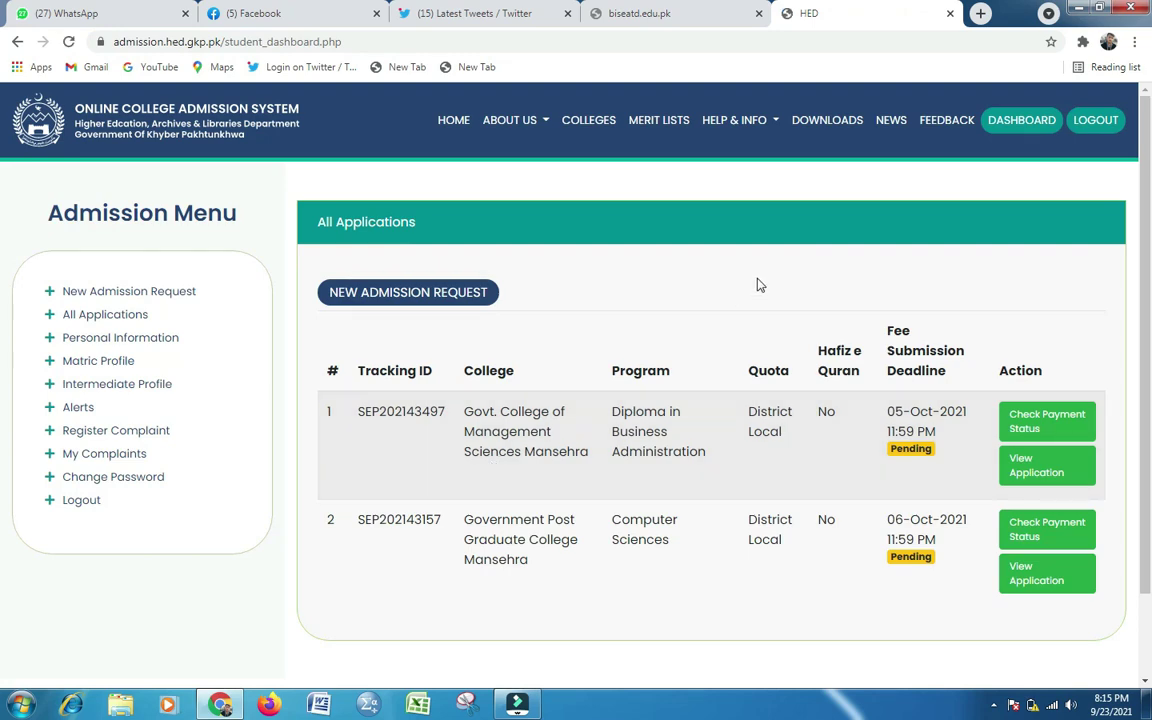
Step: Start a new admission request from the dashboard and set the district where admission is sought to Mansehra
{"action": "left_click", "coordinate": [1010, 124]}
{"action": "left_click", "coordinate": [150, 293]}
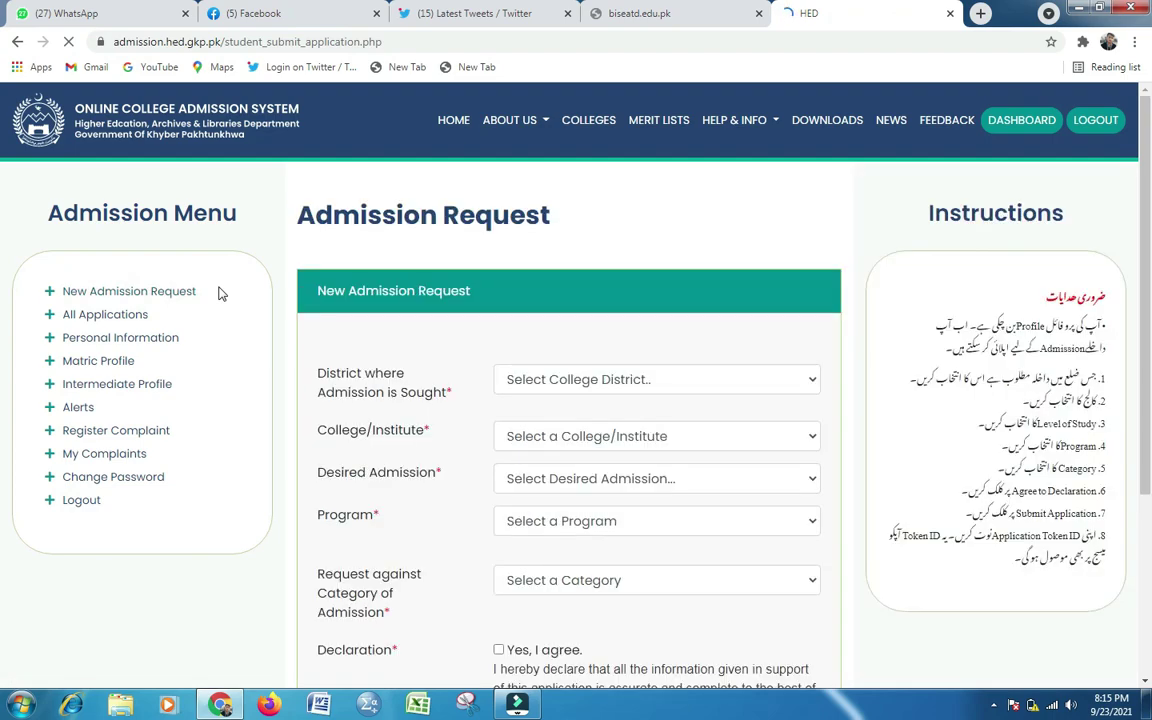
{"action": "scroll", "coordinate": [310, 309], "scroll_direction": "down", "scroll_amount": 1}
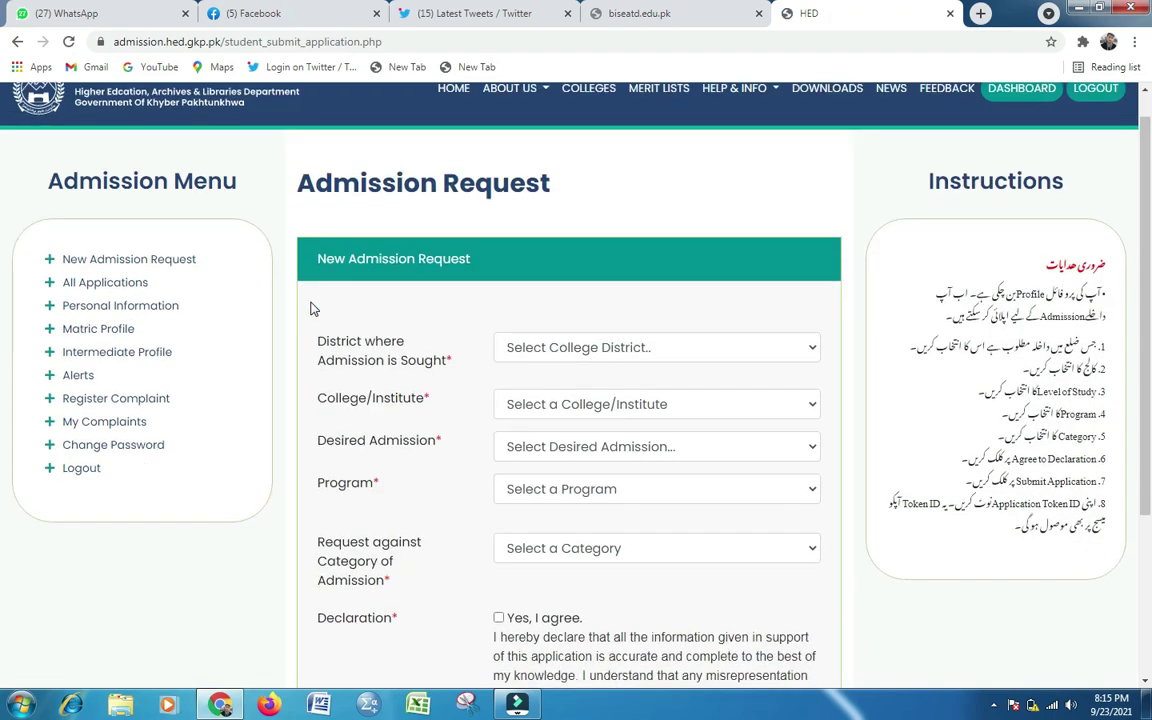
{"action": "scroll", "coordinate": [310, 309], "scroll_direction": "down", "scroll_amount": 1}
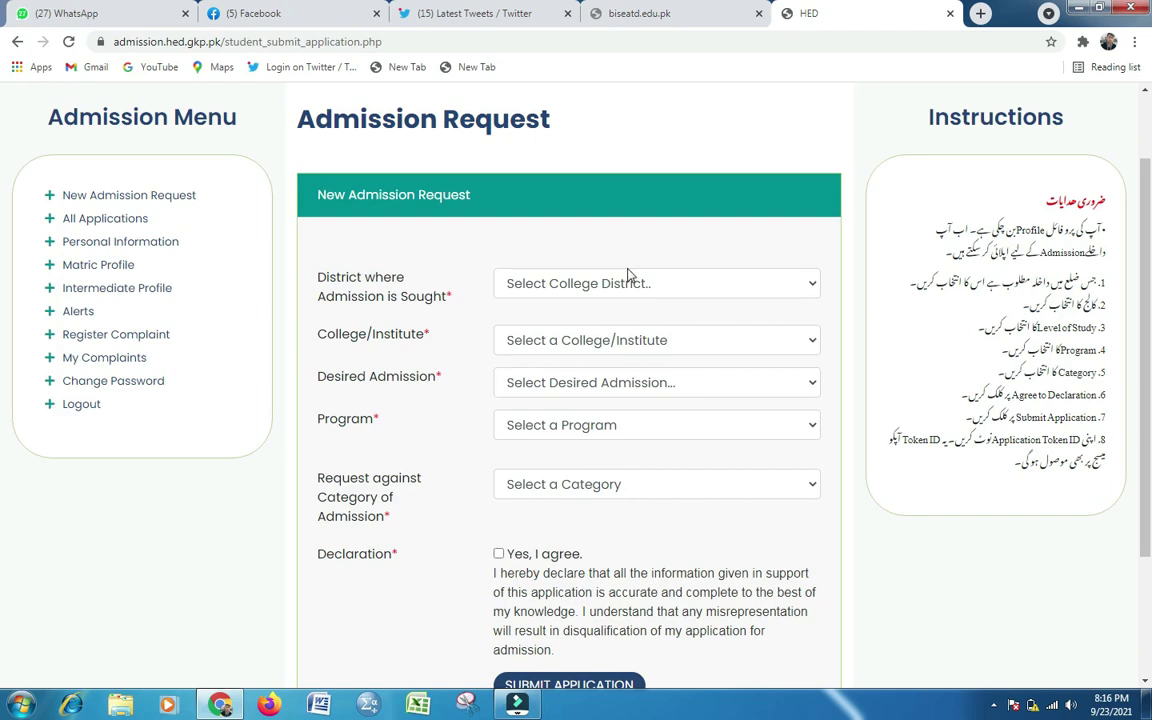
{"action": "left_click", "coordinate": [810, 290]}
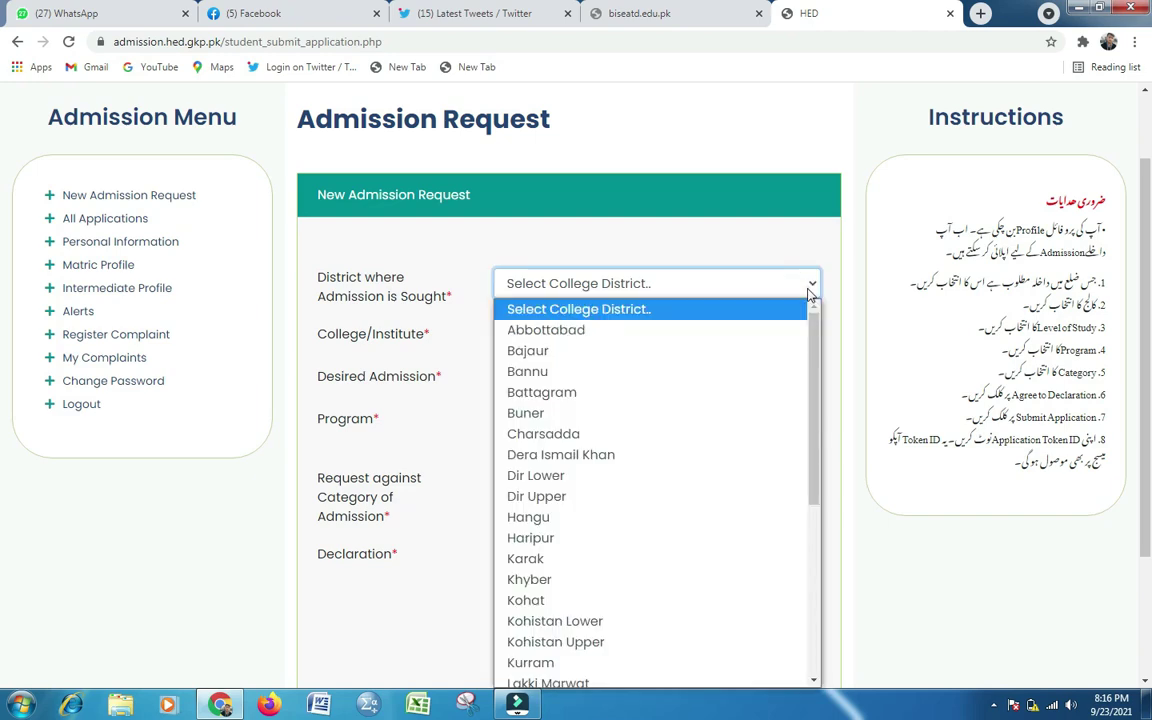
{"action": "key", "text": "Down"}
{"action": "key", "text": "Down"}
{"action": "key", "text": "Down"}
{"action": "key", "text": "Down"}
{"action": "key", "text": "Down"}
{"action": "key", "text": "Down"}
{"action": "key", "text": "Down"}
{"action": "key", "text": "Down"}
{"action": "key", "text": "Down"}
{"action": "key", "text": "Down"}
{"action": "key", "text": "Down"}
{"action": "key", "text": "Down"}
{"action": "key", "text": "Down"}
{"action": "key", "text": "Down"}
{"action": "key", "text": "Down"}
{"action": "key", "text": "Down"}
{"action": "key", "text": "Down"}
{"action": "key", "text": "Down"}
{"action": "key", "text": "Down"}
{"action": "key", "text": "Down"}
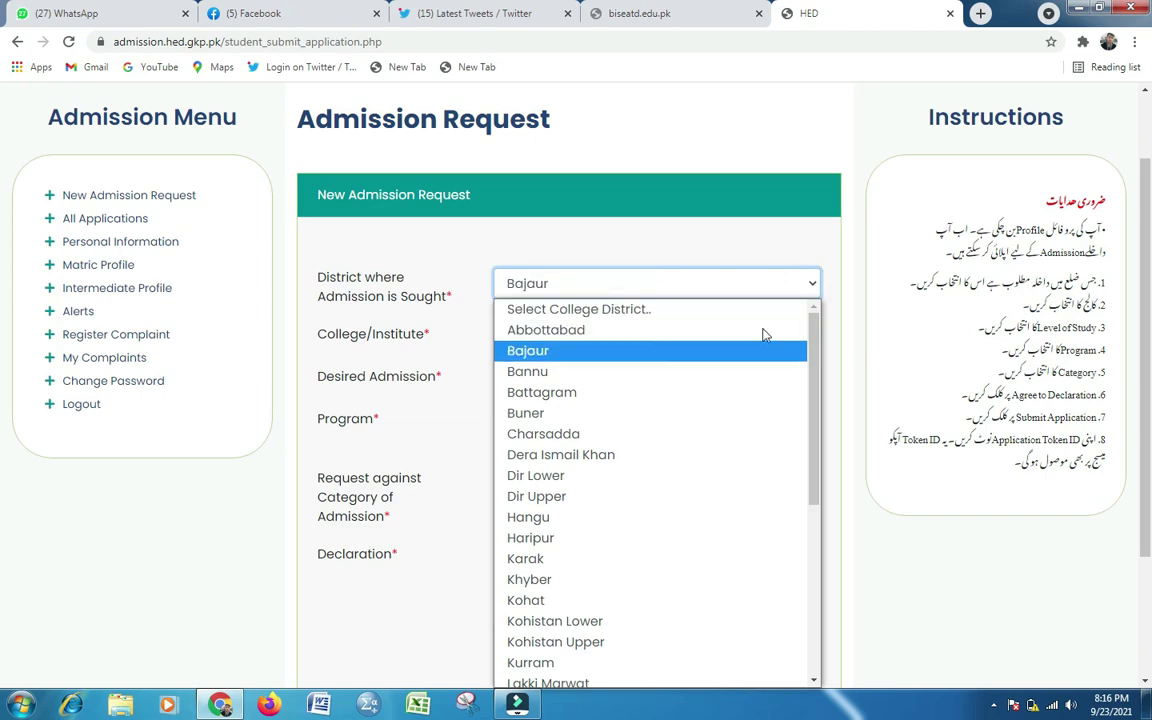
{"action": "key", "text": "Down"}
{"action": "key", "text": "Down"}
{"action": "key", "text": "Down"}
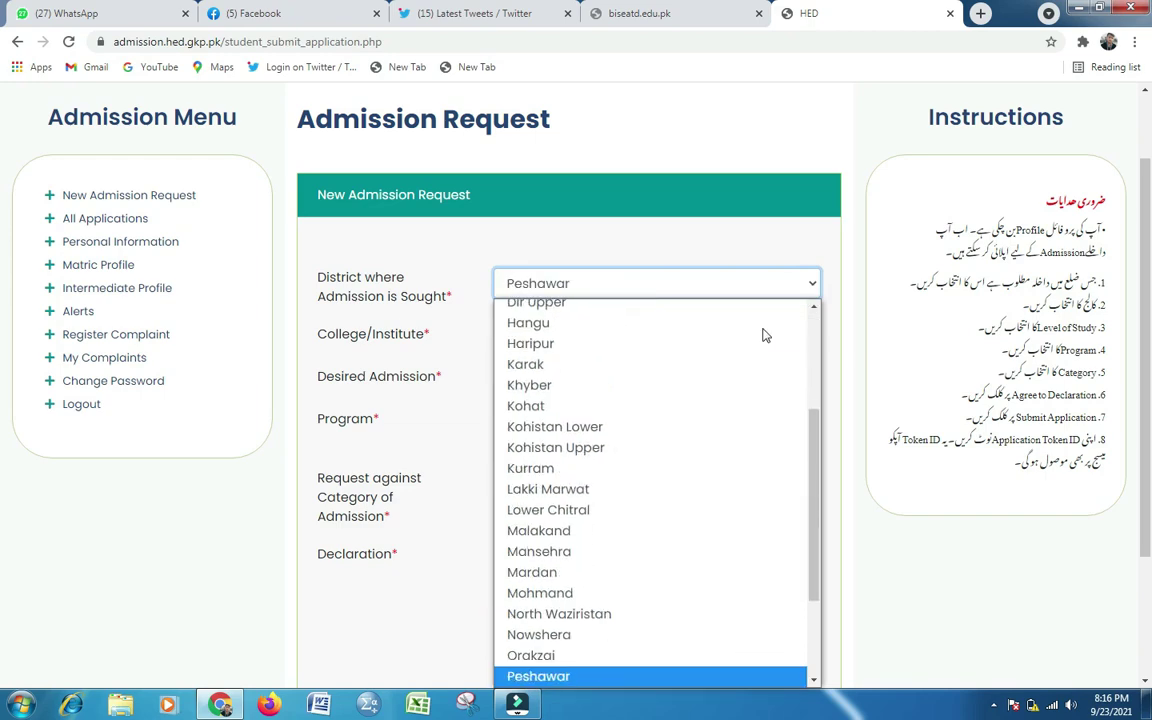
{"action": "key", "text": "Up"}
{"action": "key", "text": "Up"}
{"action": "key", "text": "Up"}
{"action": "key", "text": "Up"}
{"action": "key", "text": "Up"}
{"action": "key", "text": "Up"}
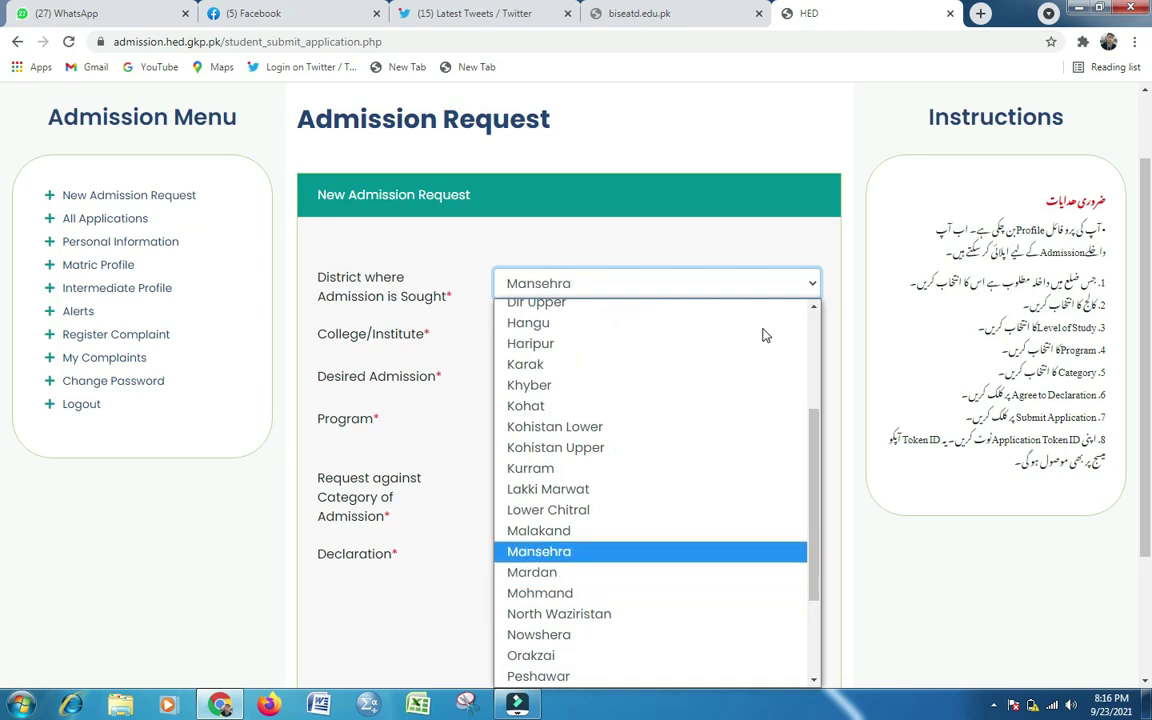
{"action": "left_click", "coordinate": [643, 553]}
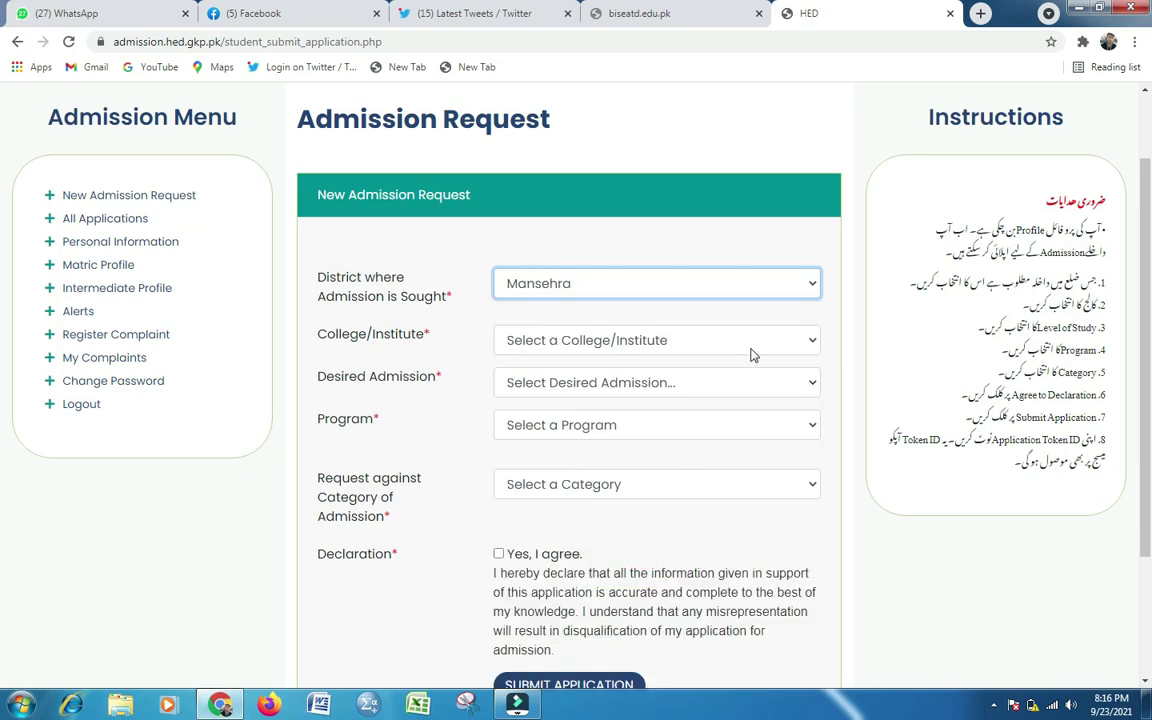
Step: Choose Government Post Graduate College Mansehra as the college and Intermediate/Diploma as the desired admission
{"action": "left_click", "coordinate": [785, 341]}
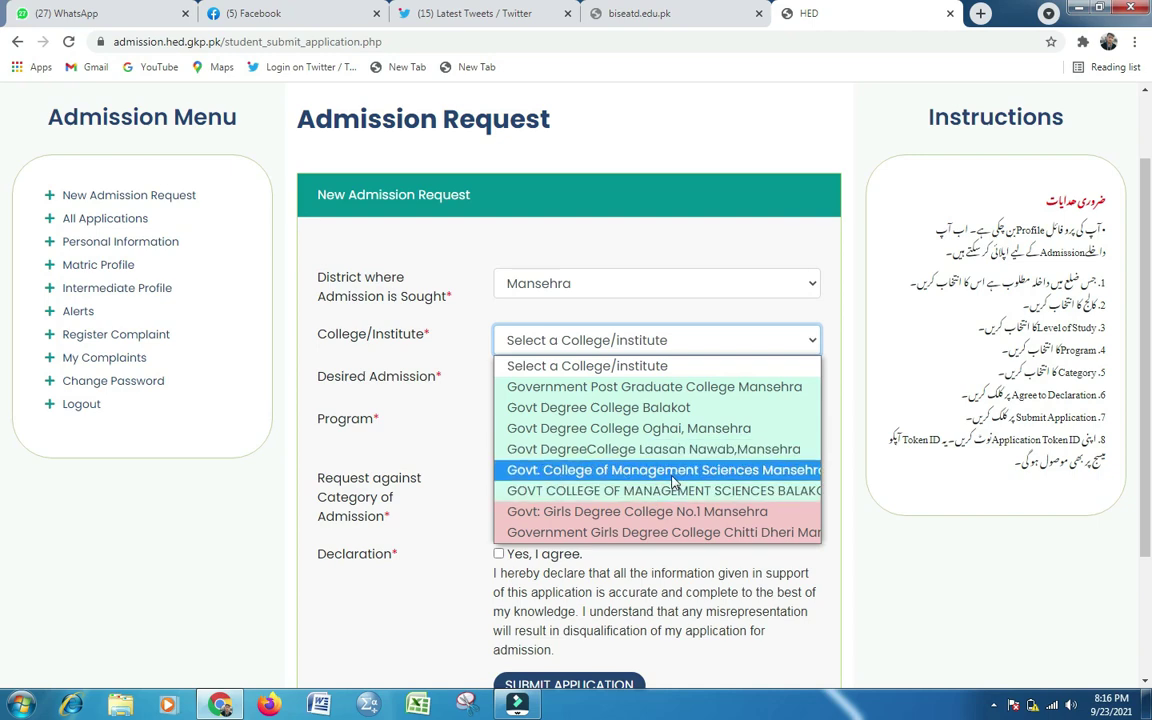
{"action": "left_click", "coordinate": [689, 389]}
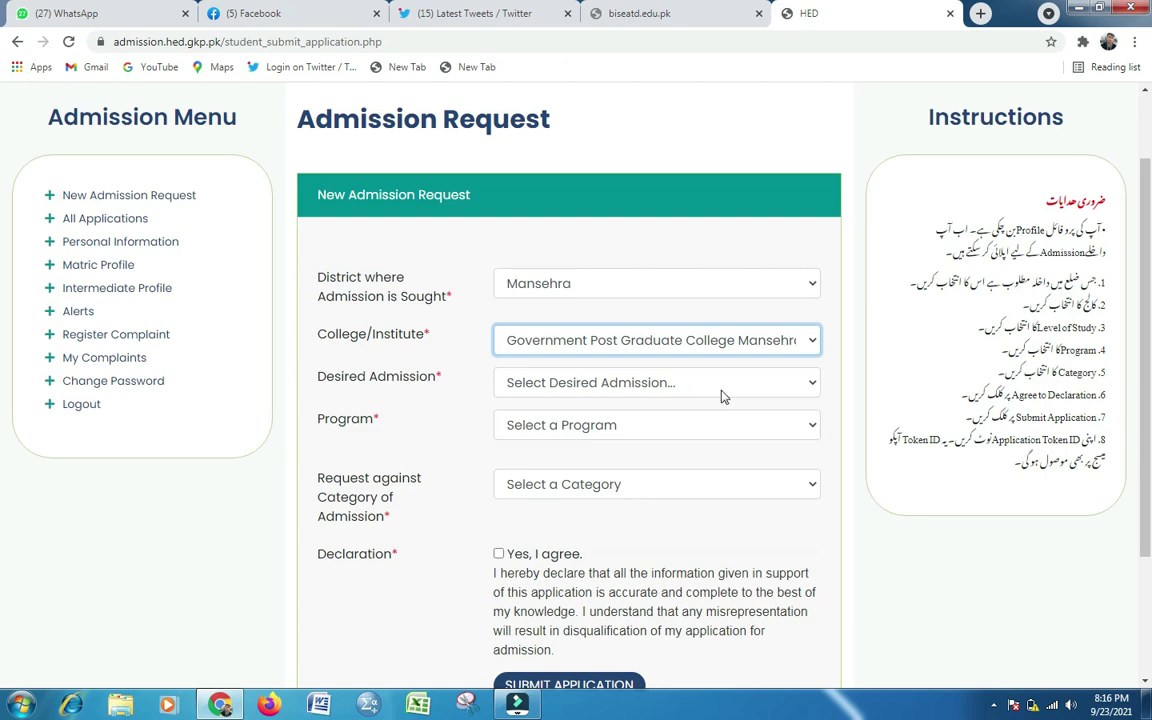
{"action": "left_click", "coordinate": [737, 390]}
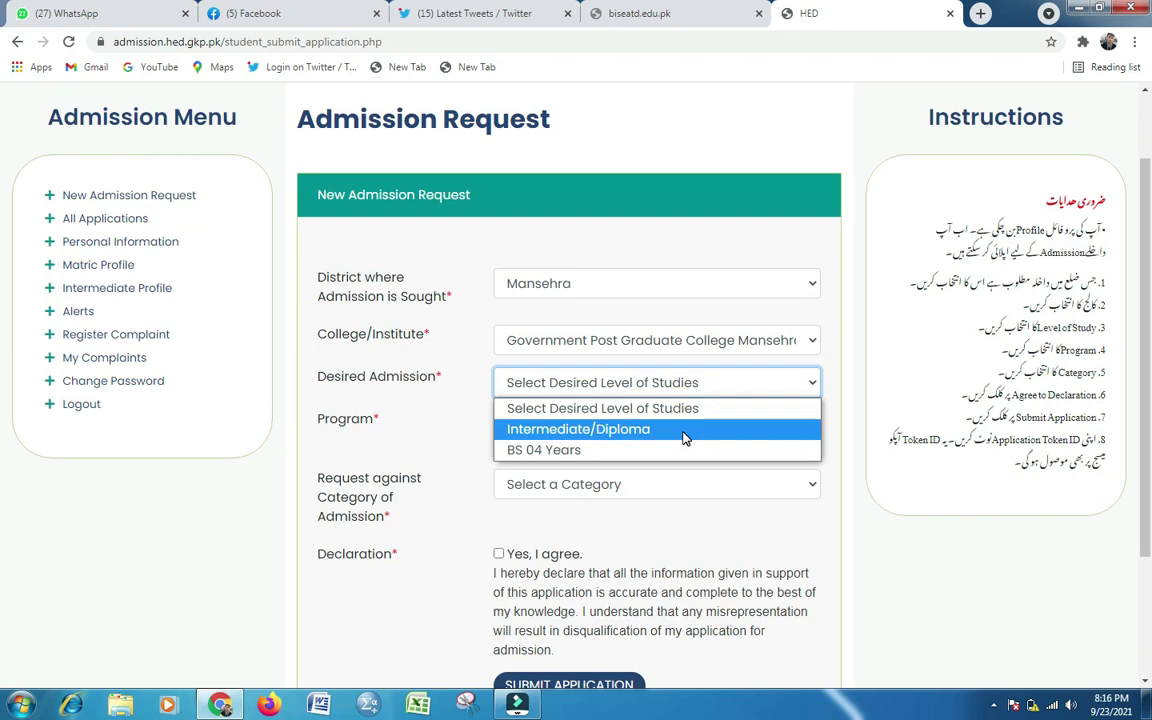
{"action": "left_click", "coordinate": [740, 377]}
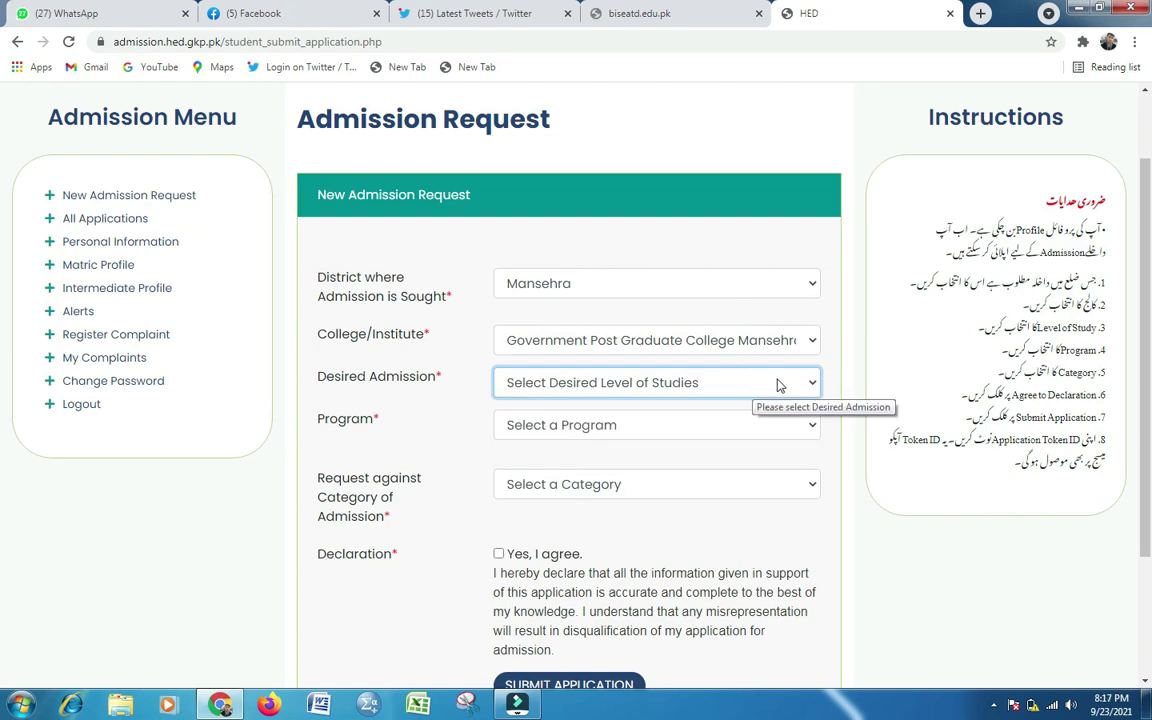
{"action": "left_click", "coordinate": [779, 385]}
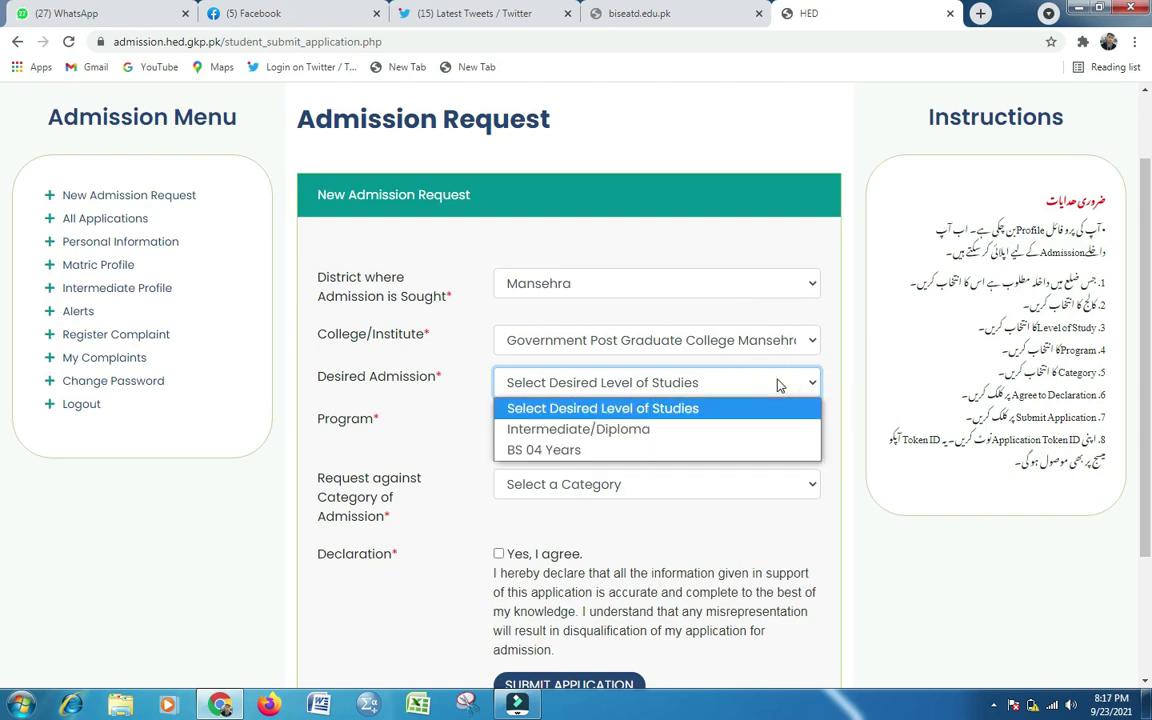
{"action": "left_click", "coordinate": [657, 433]}
Step: Set the program to Pre-Engineering with the subject group Chemistry,Maths,Physics
{"action": "left_click", "coordinate": [674, 426]}
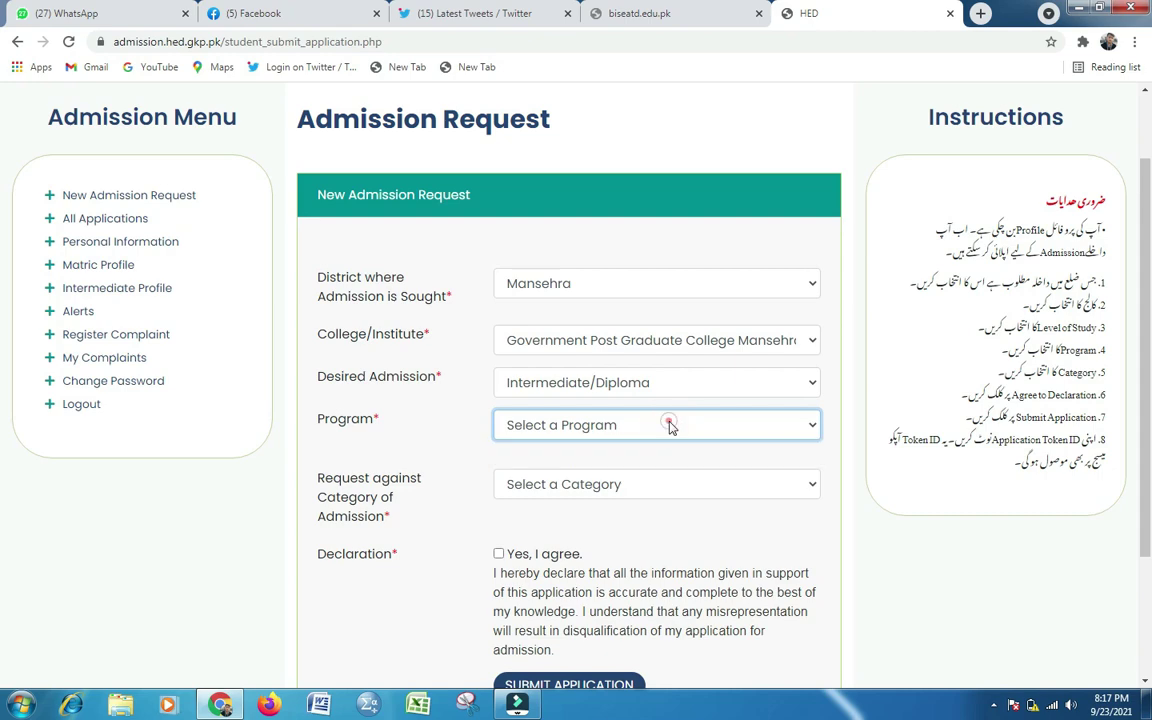
{"action": "left_click", "coordinate": [670, 425]}
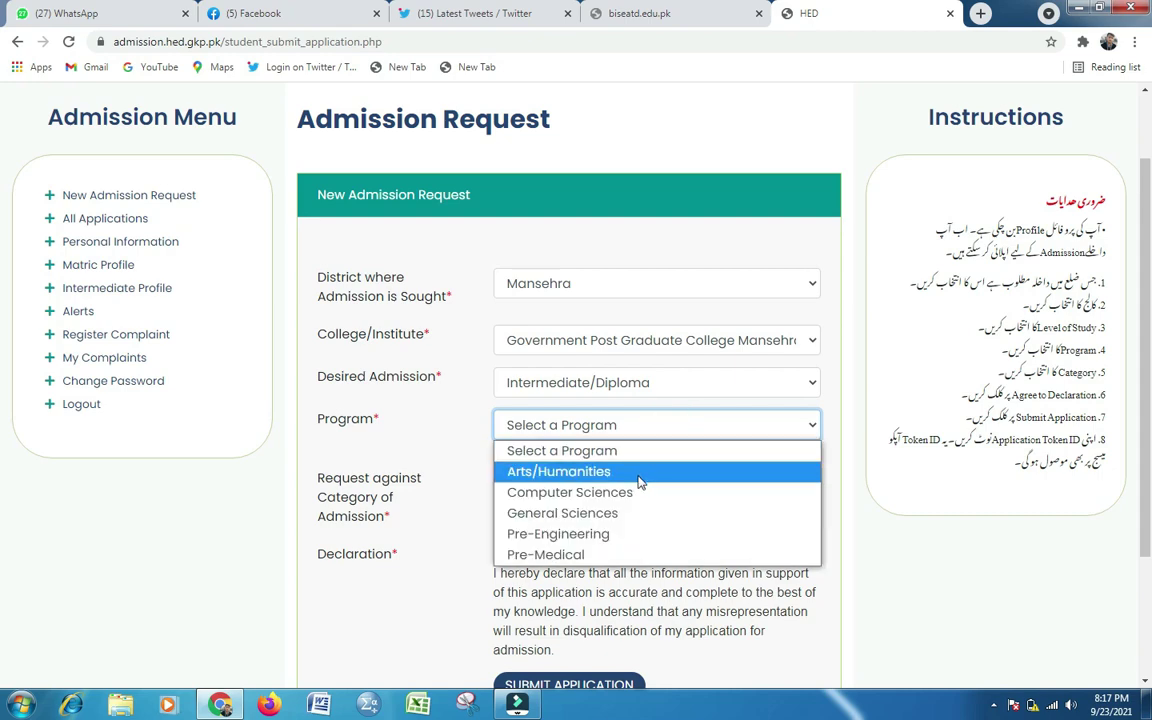
{"action": "left_click", "coordinate": [590, 536]}
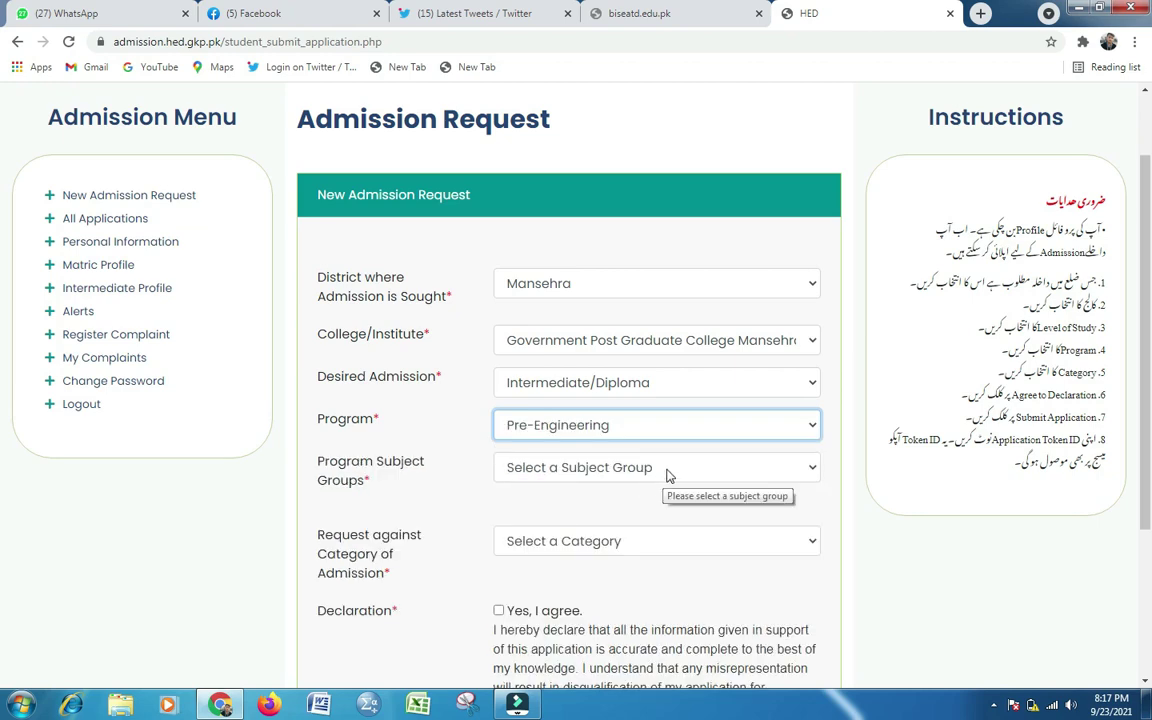
{"action": "left_click", "coordinate": [676, 469]}
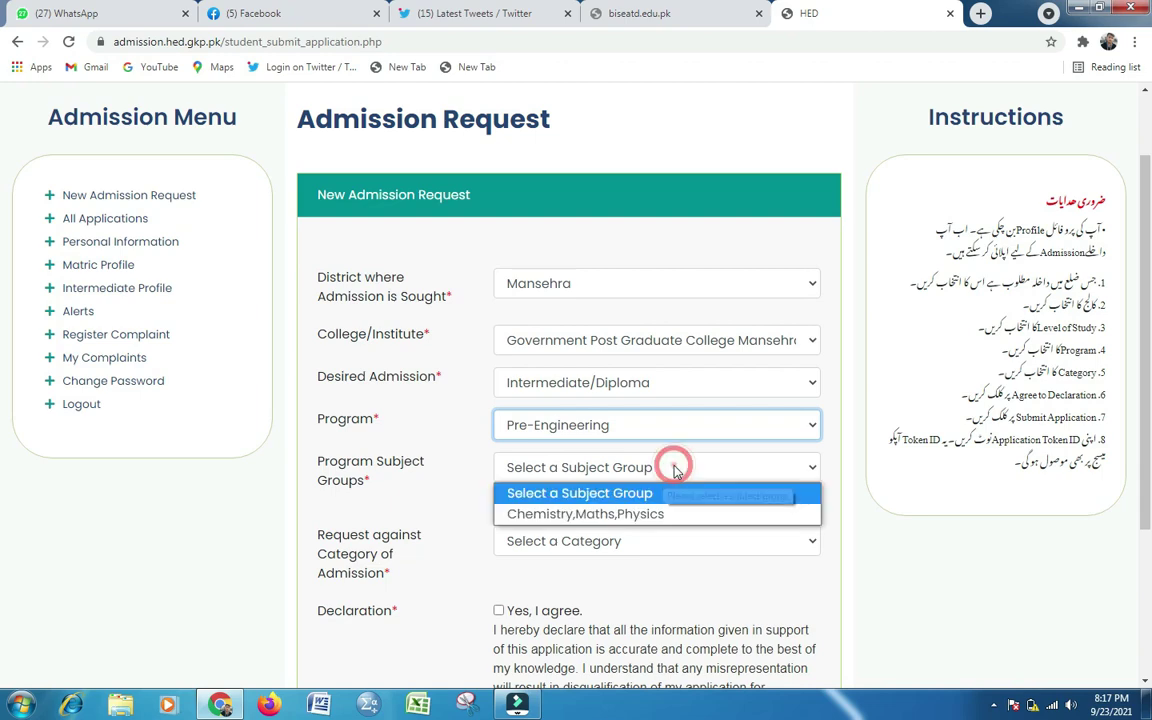
{"action": "left_click", "coordinate": [647, 518]}
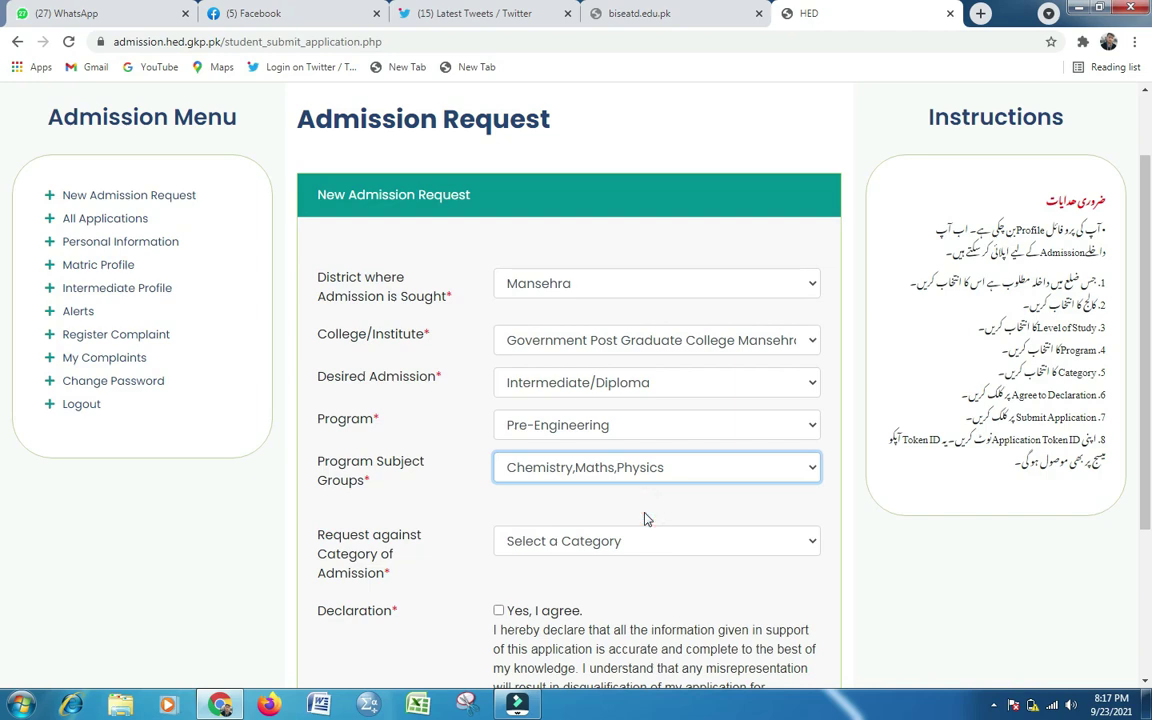
Step: Set the admission category to District Local and the local criteria to Domiciled of the District
{"action": "left_click", "coordinate": [629, 541]}
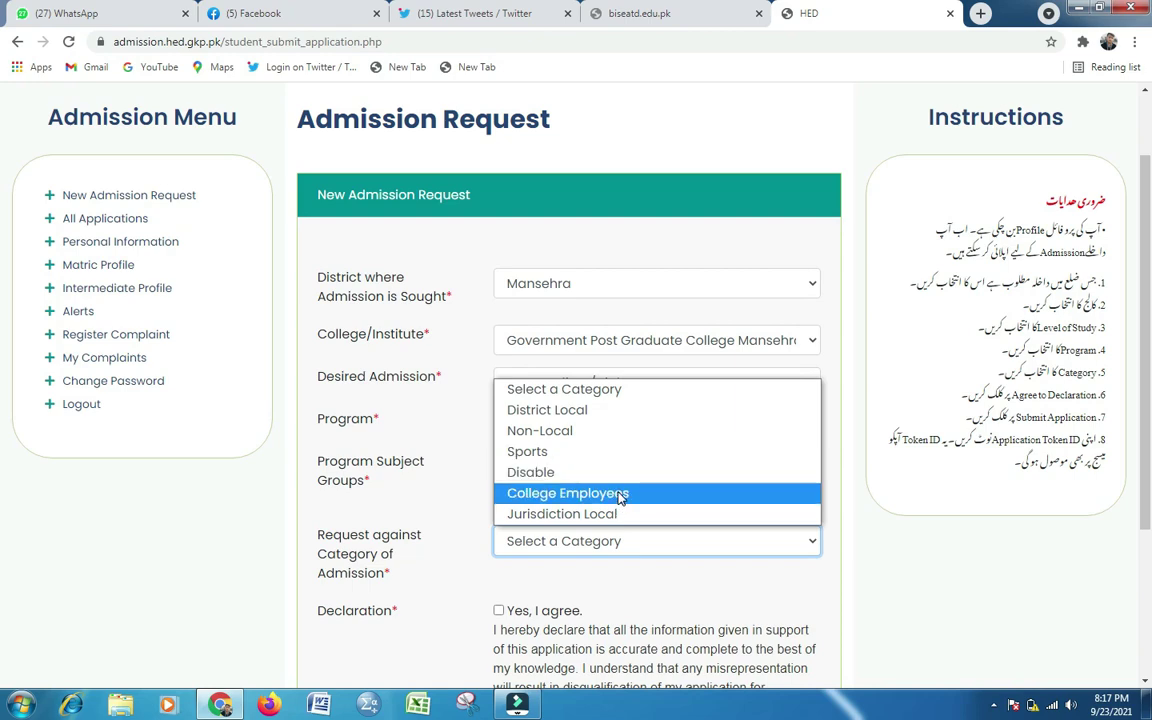
{"action": "left_click", "coordinate": [650, 412]}
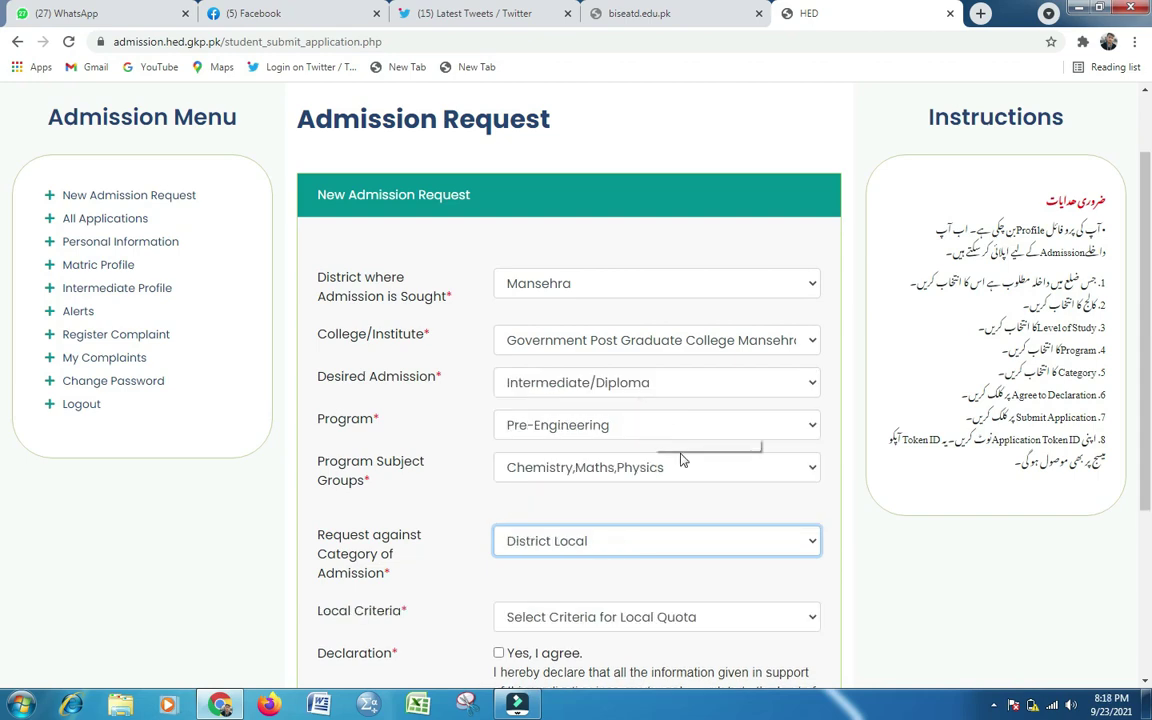
{"action": "left_click", "coordinate": [672, 617]}
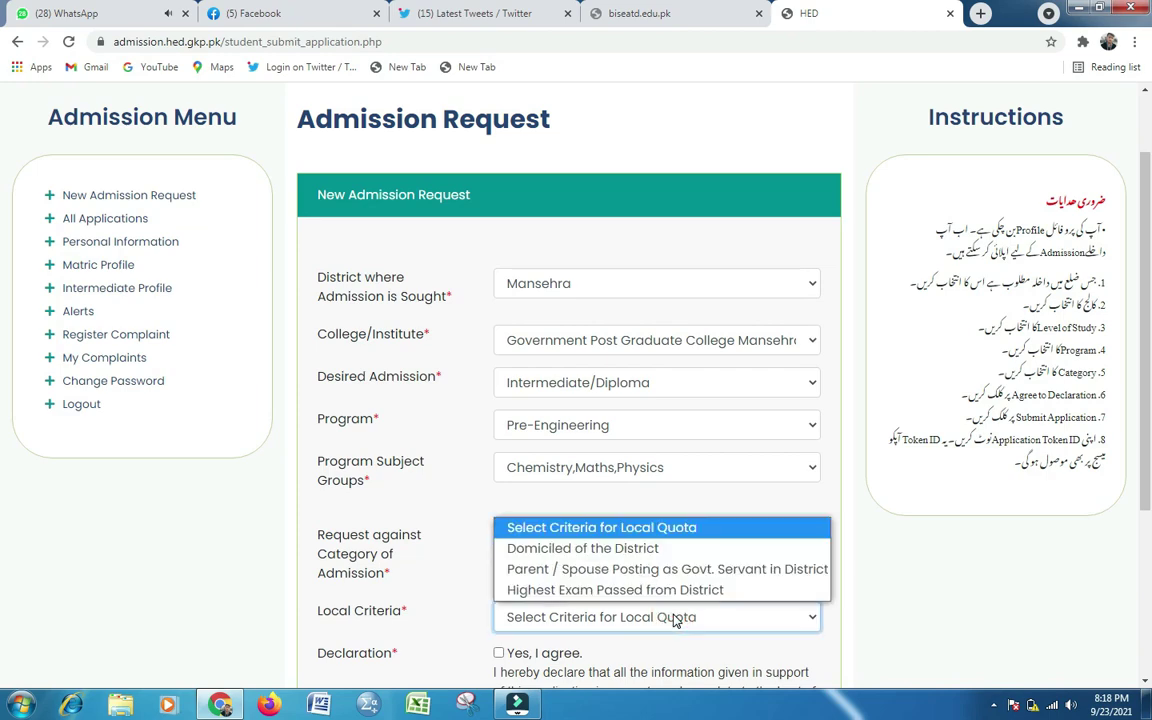
{"action": "left_click", "coordinate": [638, 617]}
{"action": "left_click", "coordinate": [607, 620]}
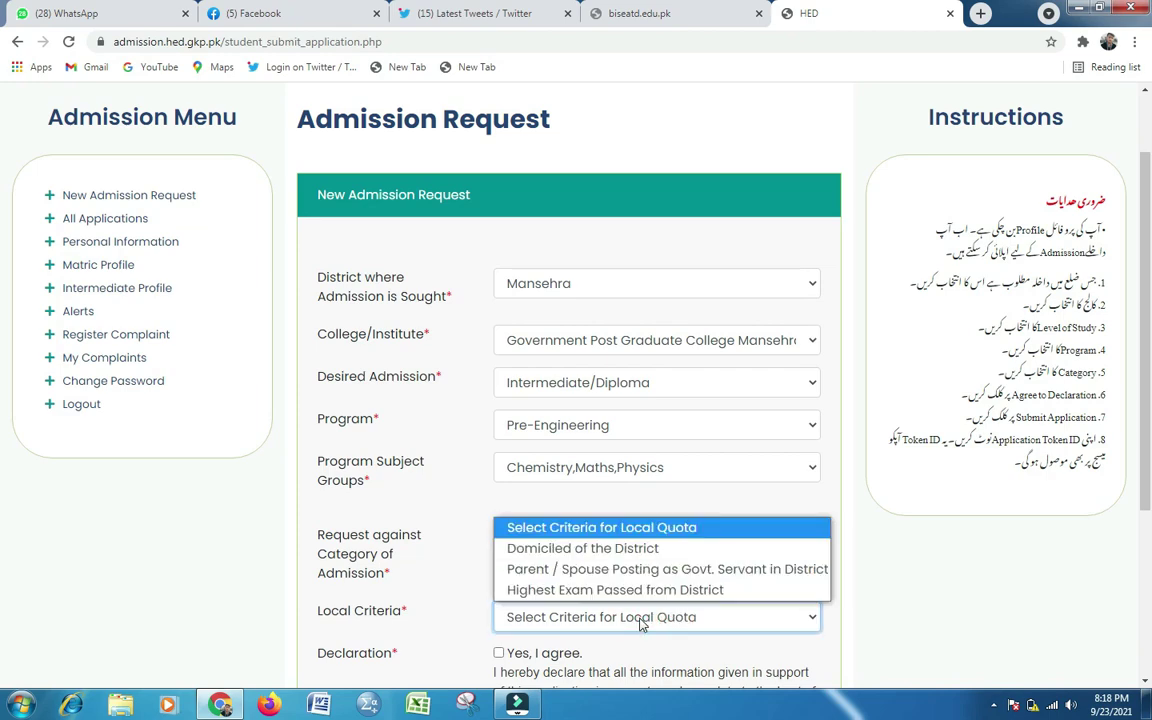
{"action": "left_click", "coordinate": [660, 549]}
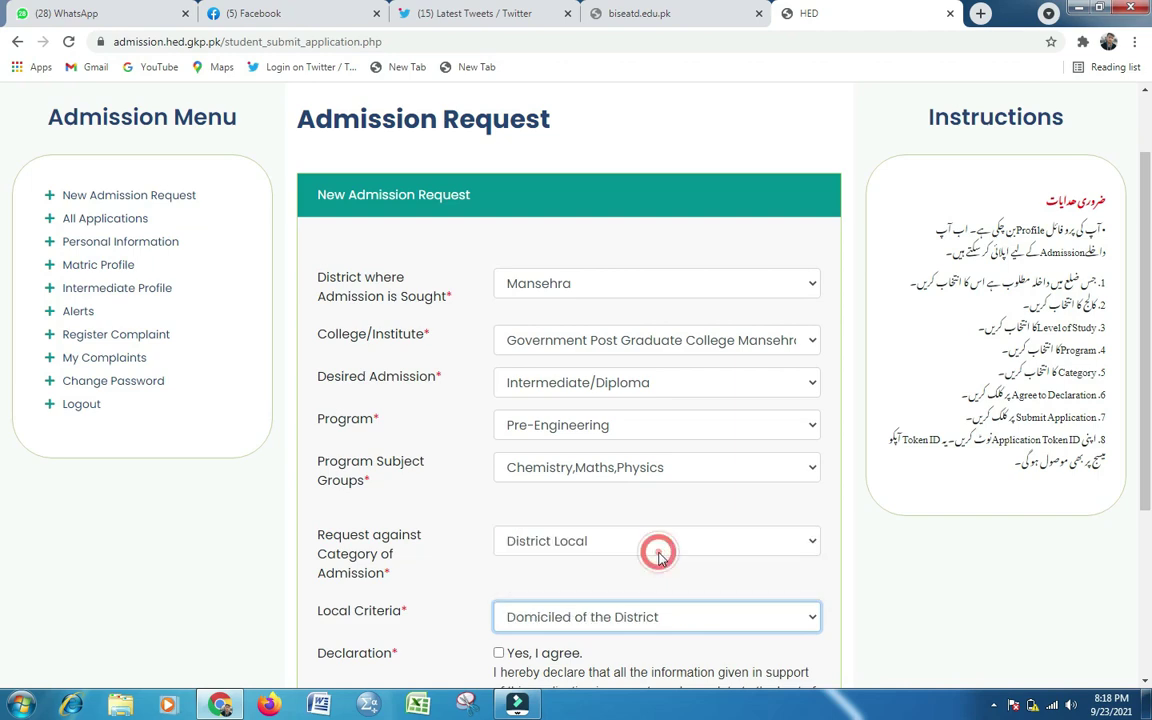
Step: Agree to the declaration and submit the admission application
{"action": "left_click", "coordinate": [498, 653]}
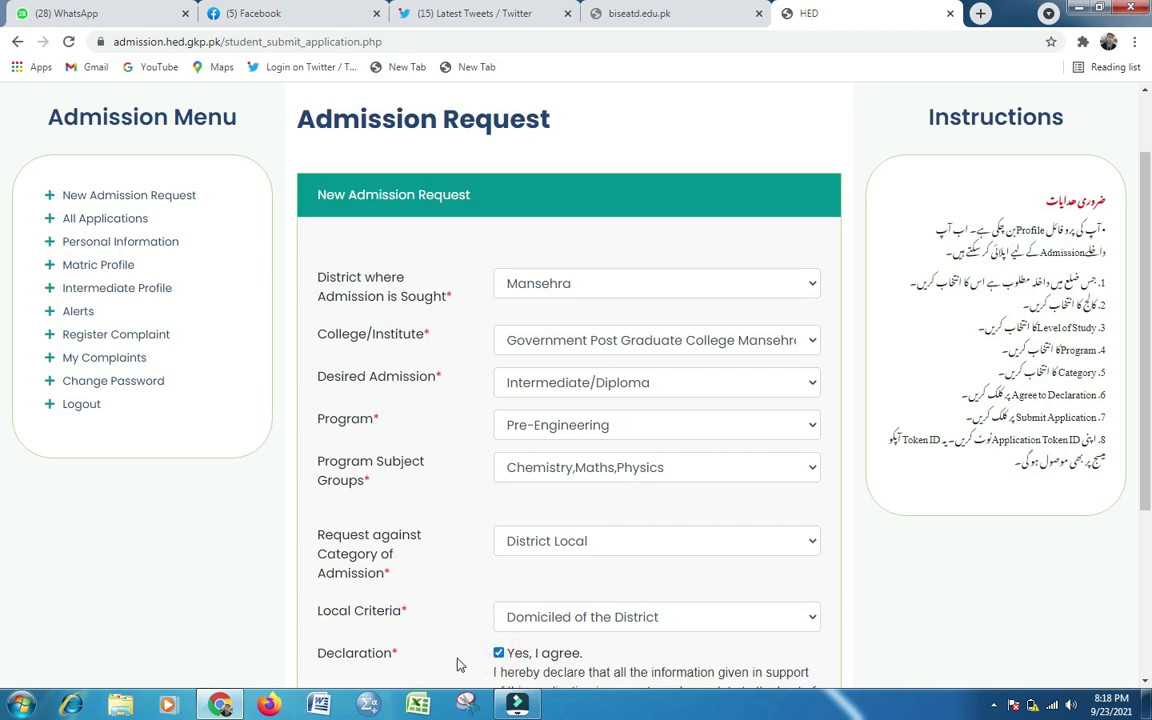
{"action": "scroll", "coordinate": [458, 665], "scroll_direction": "down", "scroll_amount": 1}
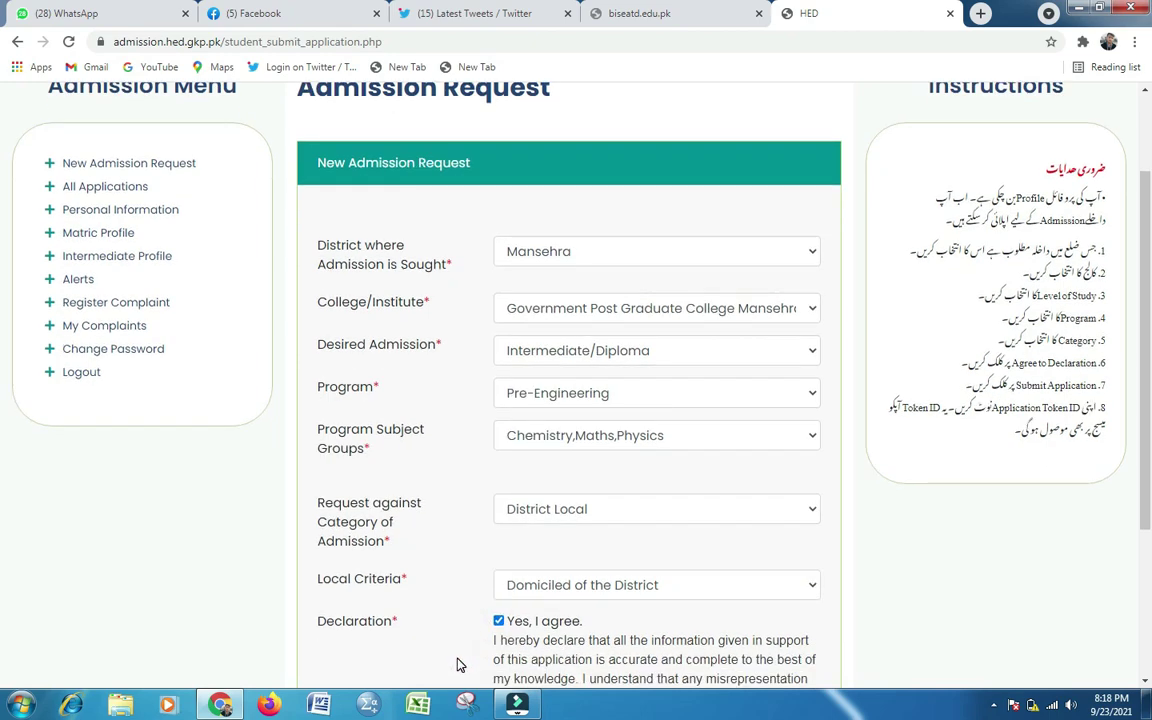
{"action": "scroll", "coordinate": [458, 663], "scroll_direction": "down", "scroll_amount": 3}
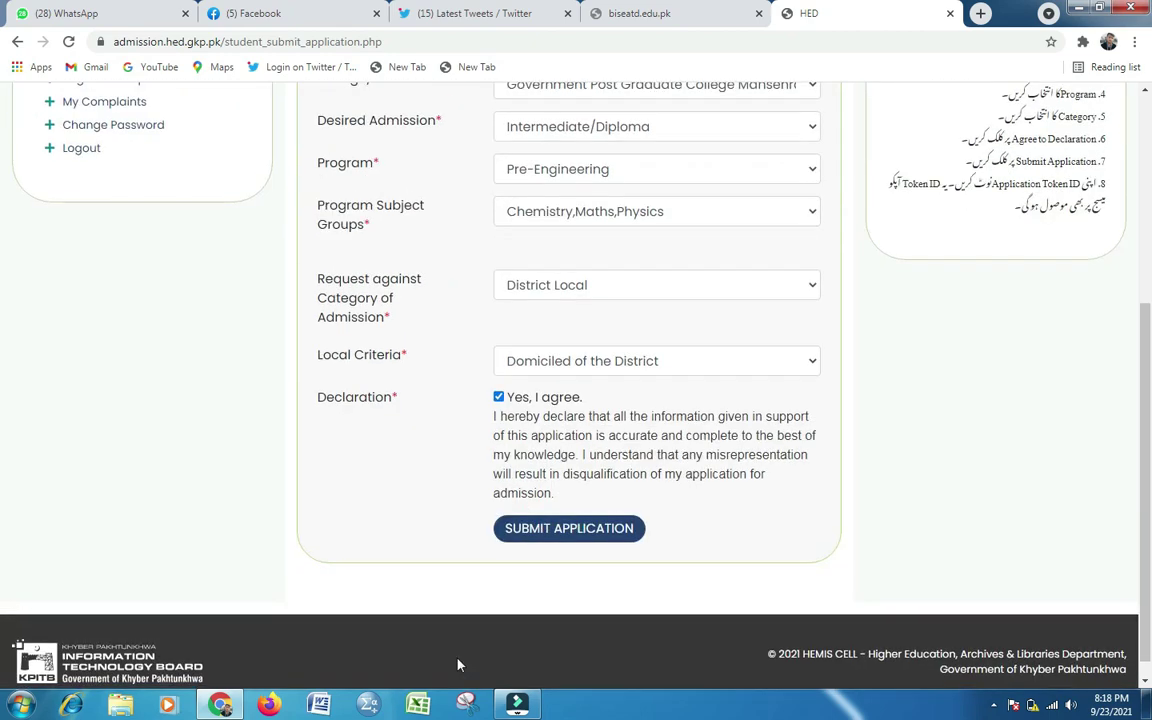
{"action": "left_click", "coordinate": [580, 537]}
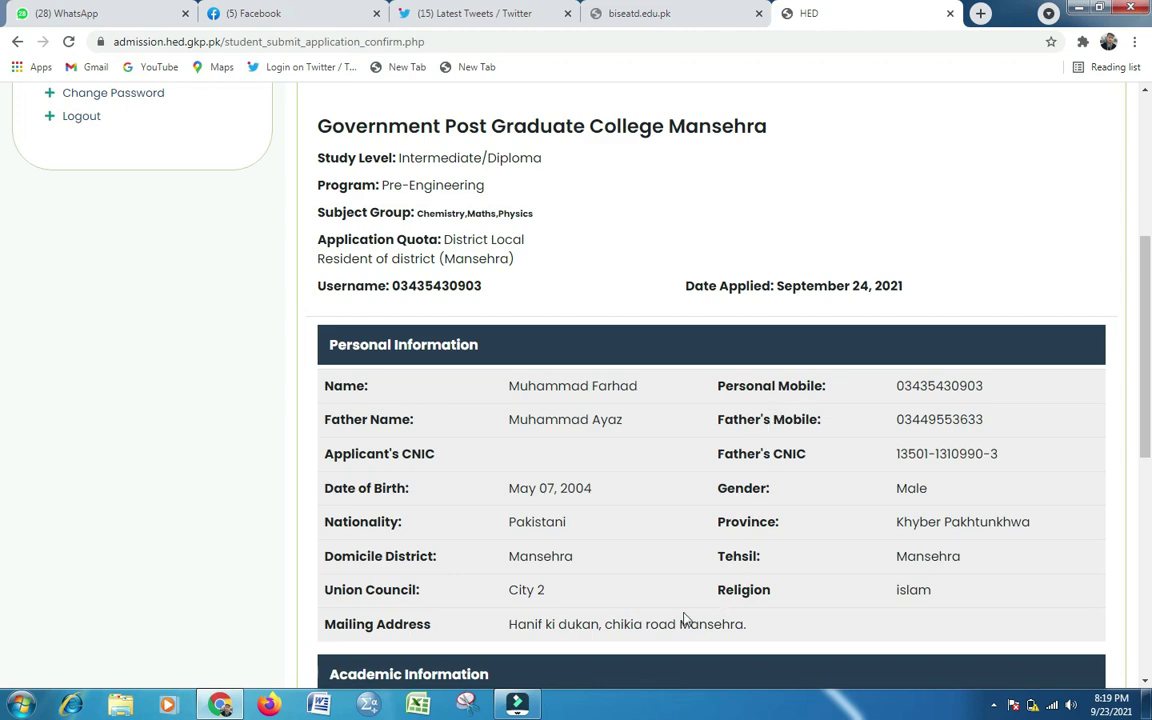
Step: Review the applicant's personal and academic information on the application confirmation page
{"action": "scroll", "coordinate": [684, 620], "scroll_direction": "down", "scroll_amount": 3}
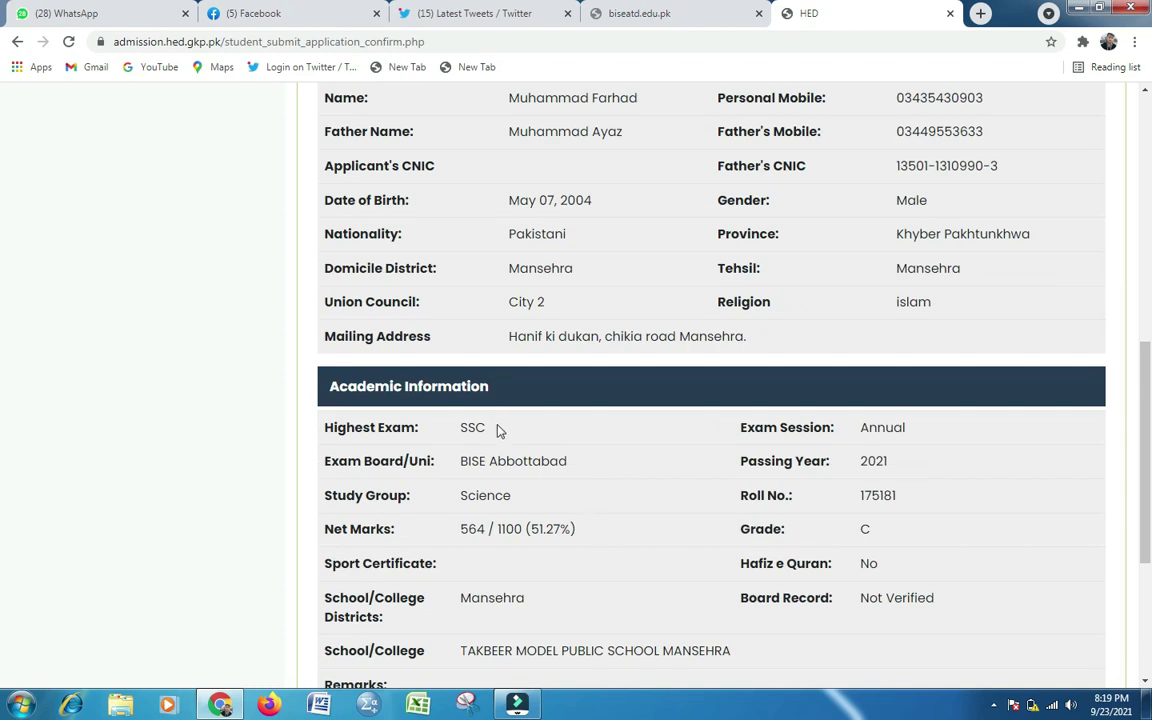
{"action": "scroll", "coordinate": [500, 430], "scroll_direction": "down", "scroll_amount": 2}
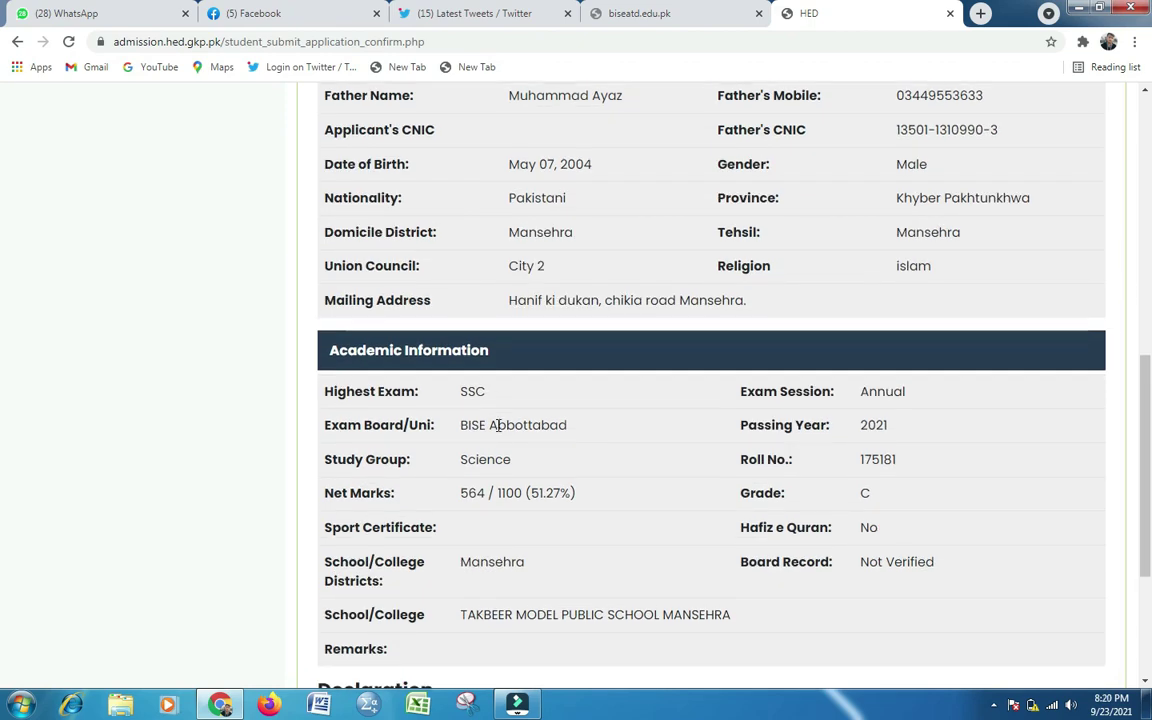